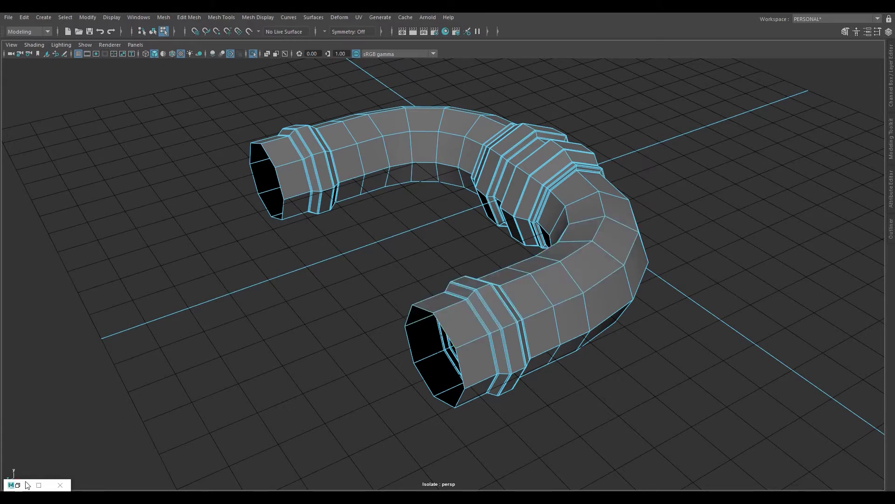
Restore and close the UV Editor window, then bring up the main UV menu.
left_click(19, 486)
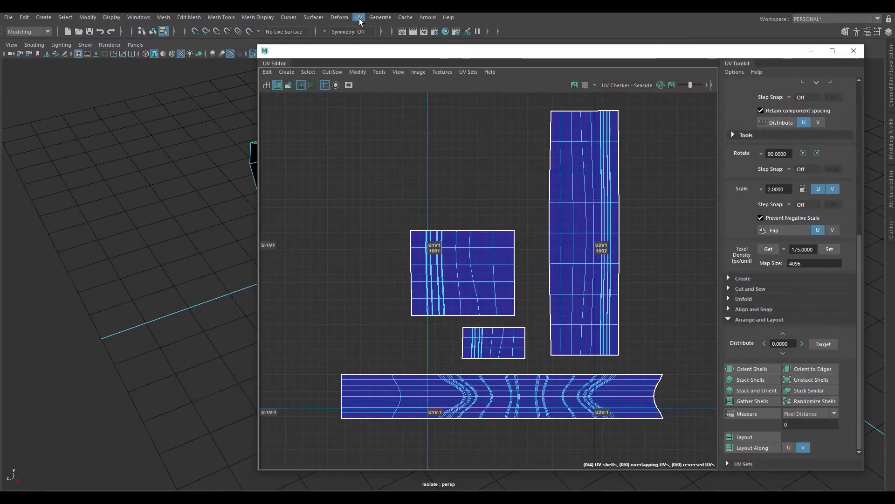
left_click(854, 50)
left_click(363, 16)
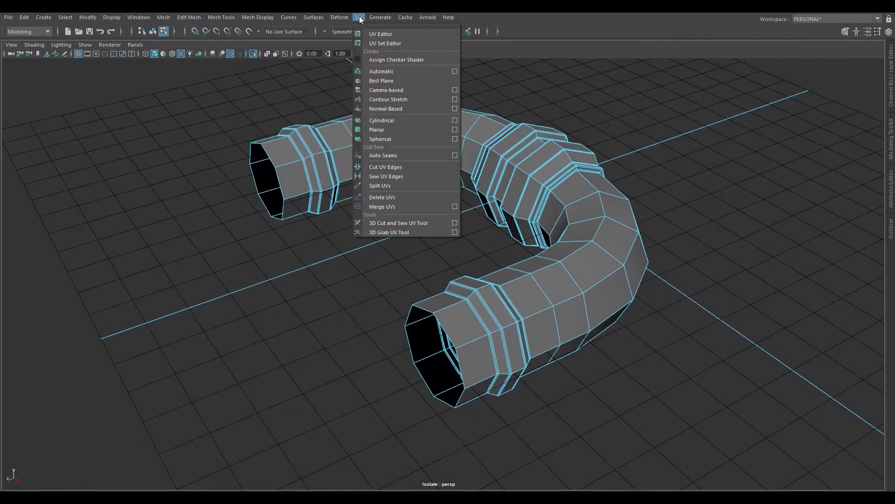
Reopen the UV Editor, trial-pack all four shells, undo it, and select the bottom shell.
left_click(379, 32)
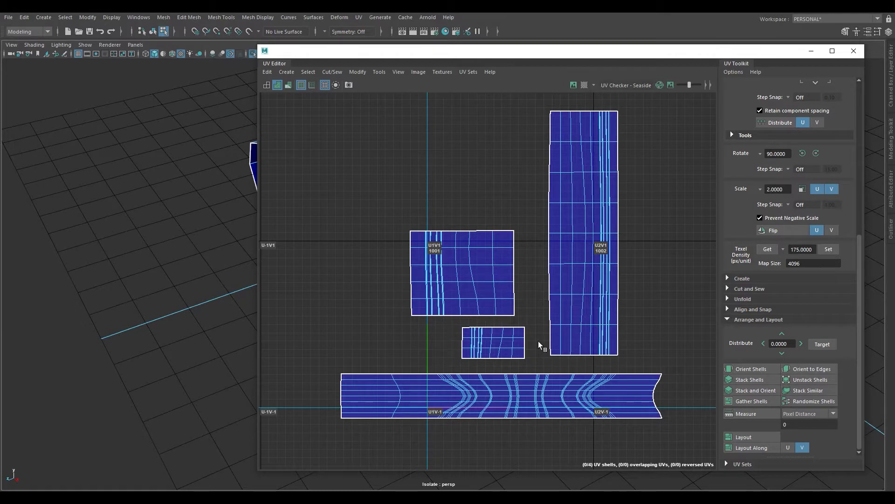
left_click_drag(332, 159, 677, 415)
left_click(746, 436)
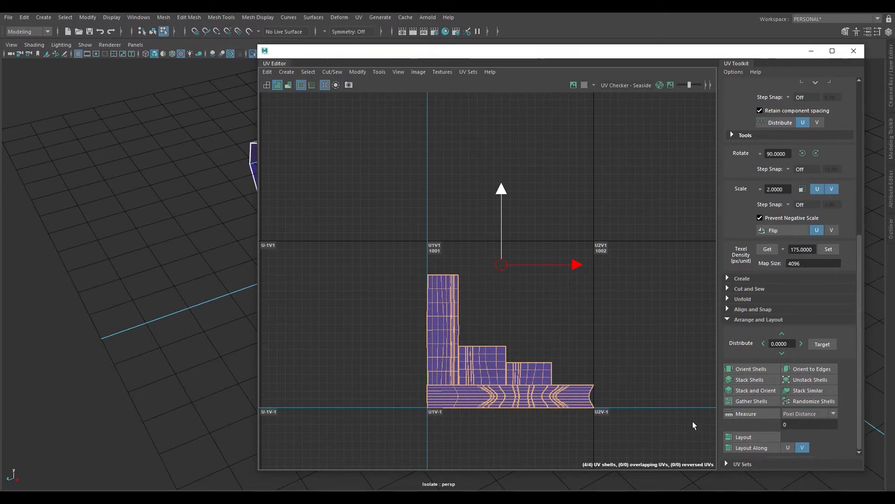
key("ctrl+z")
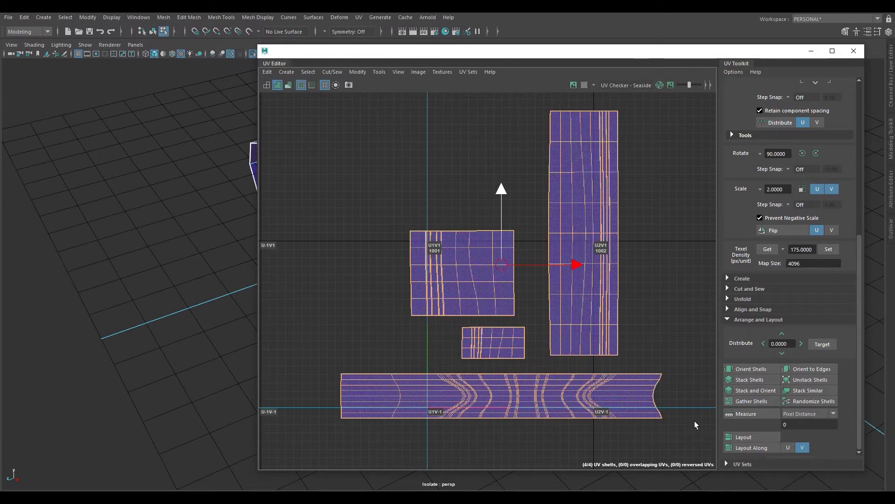
left_click(668, 352)
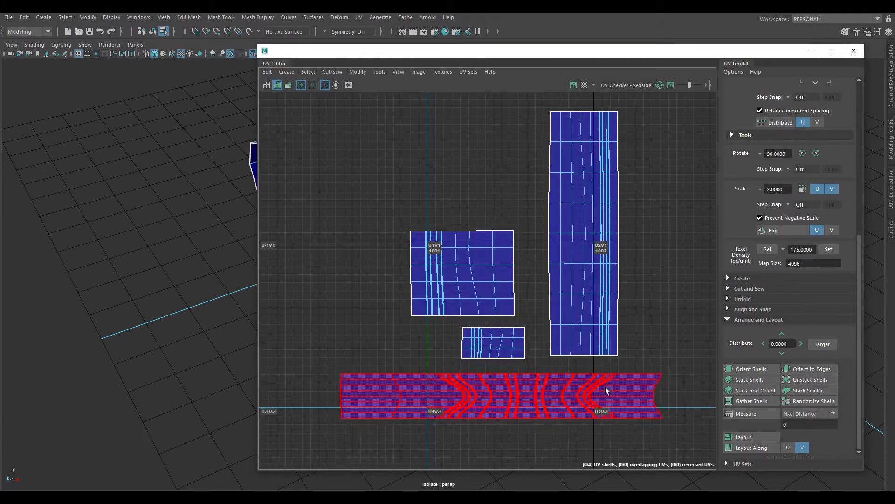
left_click(556, 402)
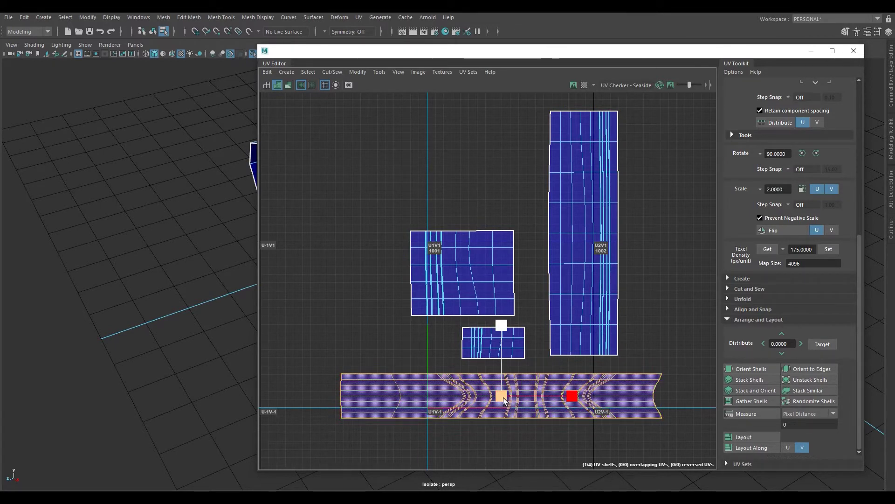
Scale the long bottom shell down and move it into the 0–1 tile.
mouse_move(506, 396)
left_mouse_down()
mouse_move(472, 396)
mouse_move(508, 391)
left_mouse_up()
key("w")
scroll(520, 408, "up", 1)
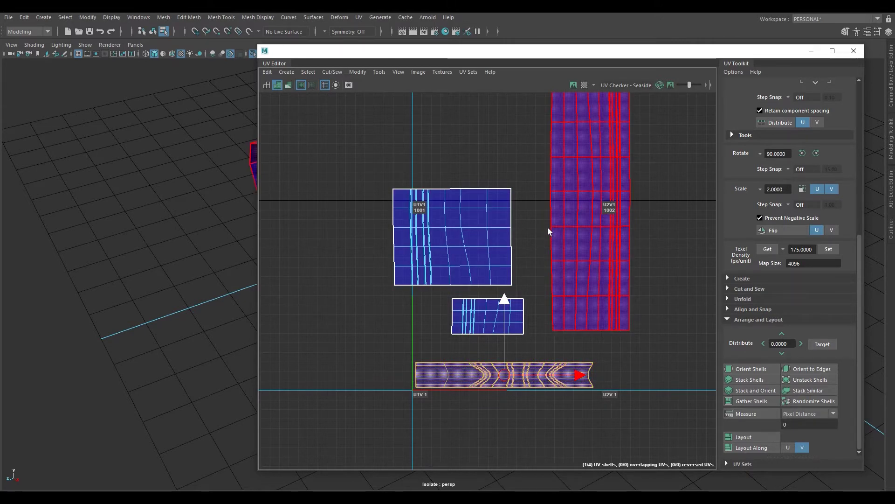
left_click(625, 356)
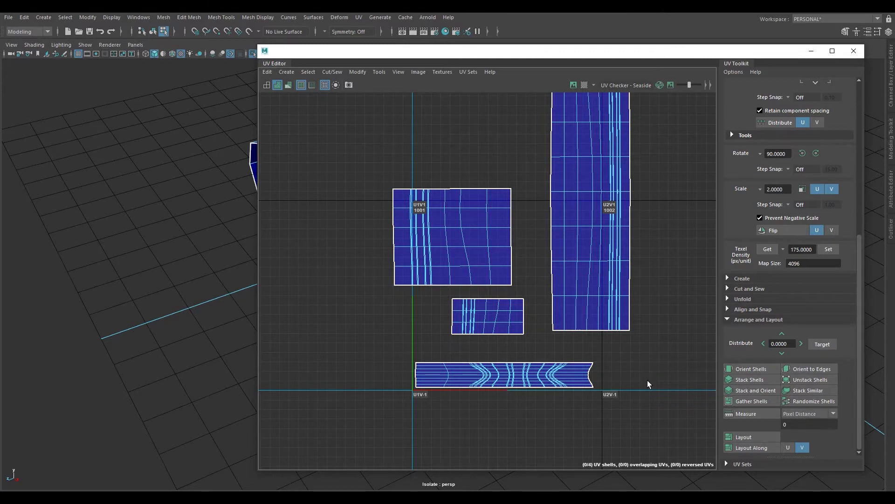
left_click(519, 371)
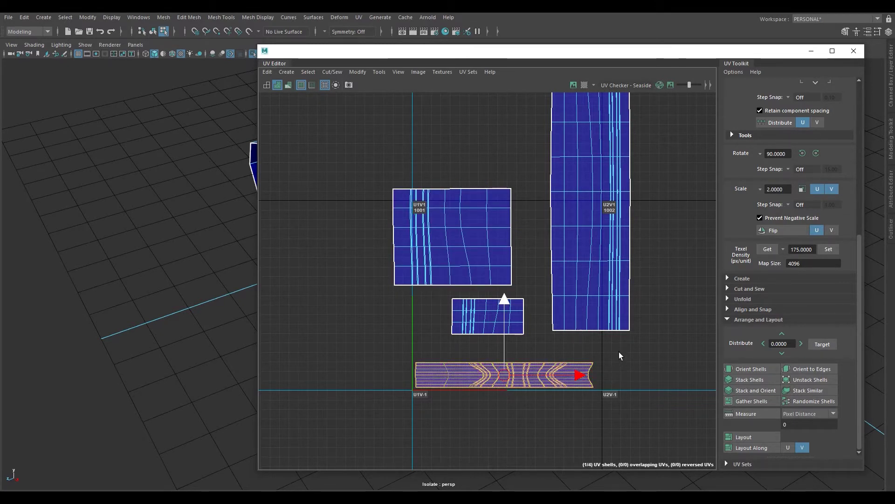
Set the bottom shell's texel density to 170 px/unit, then select the other three shells.
left_click(769, 250)
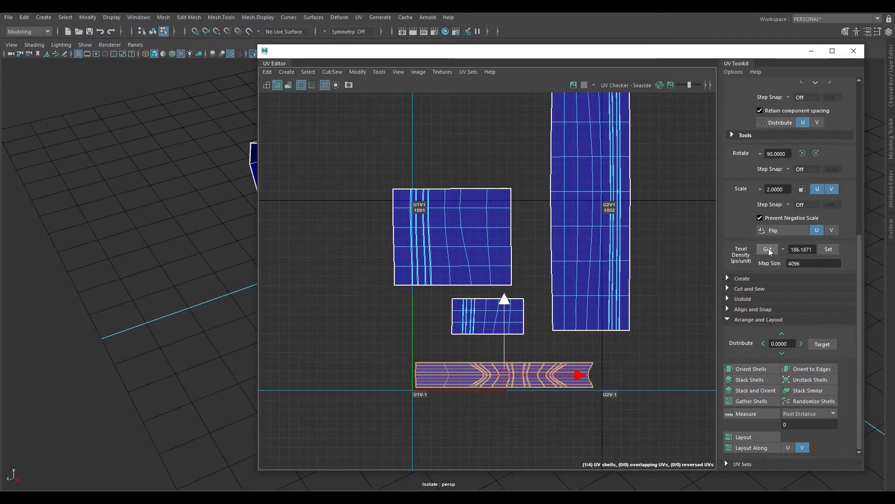
double_click(813, 250)
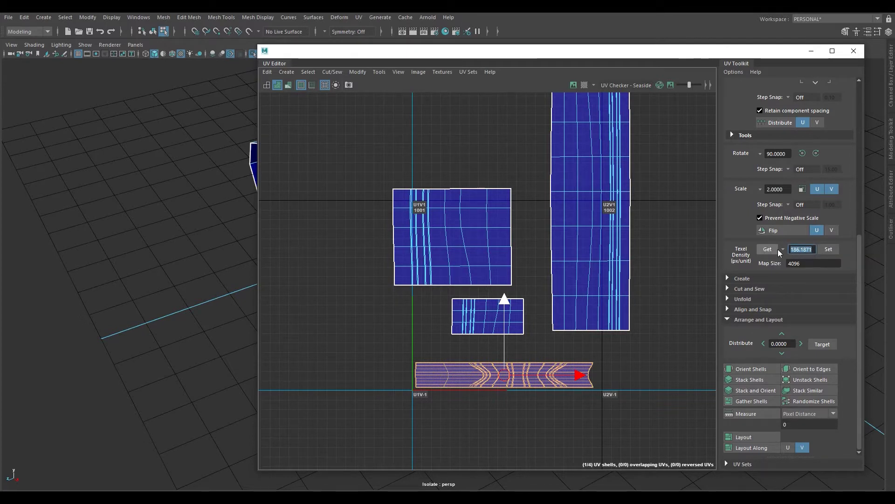
type("1")
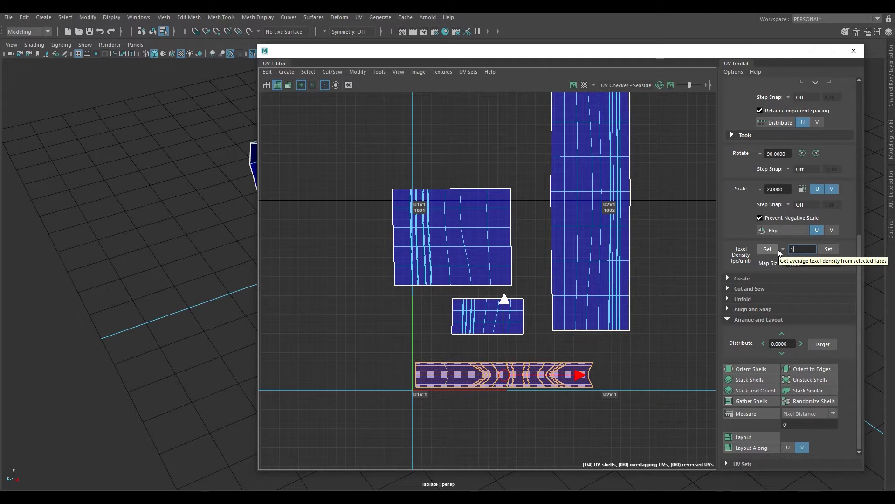
type("70")
key("Return")
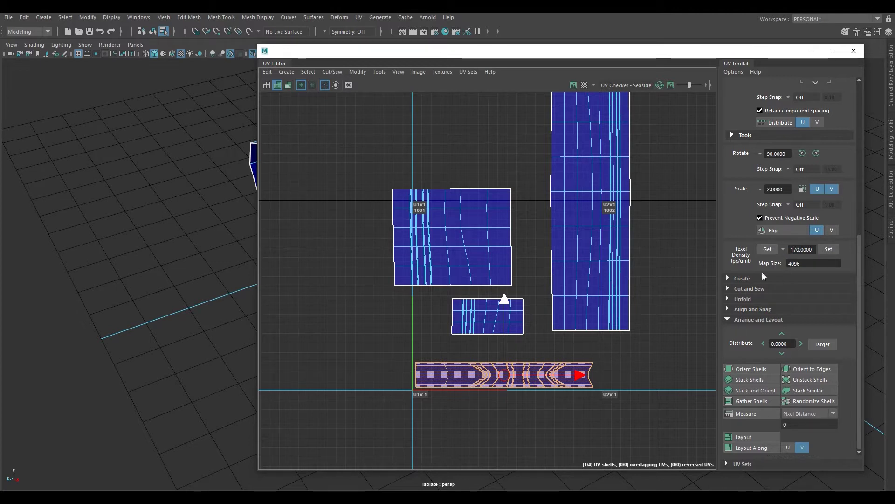
left_click(830, 248)
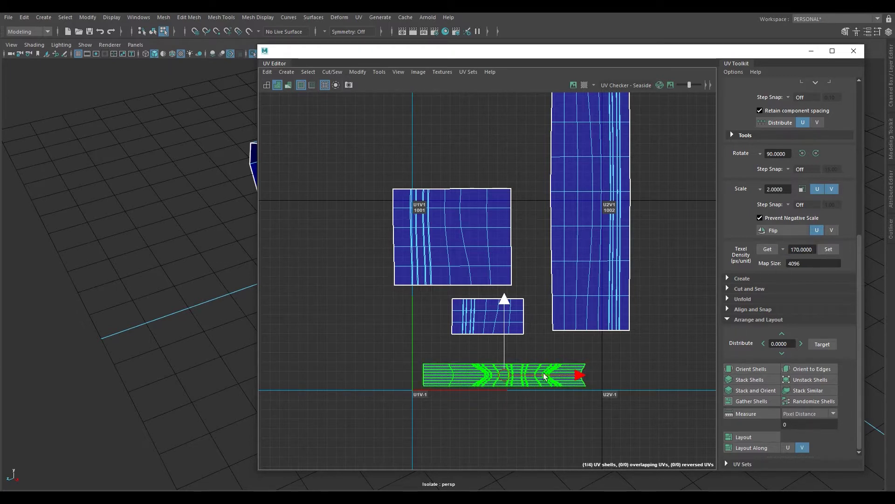
left_click_drag(508, 375, 500, 376)
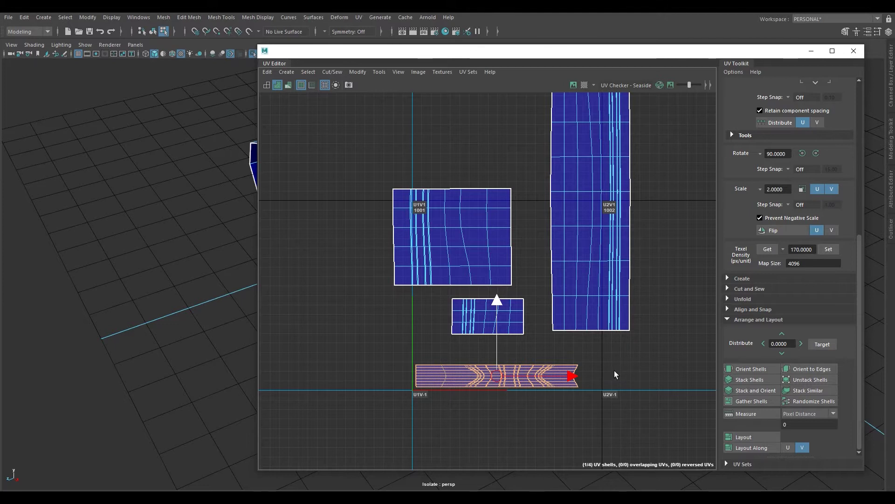
left_click_drag(354, 197, 628, 320)
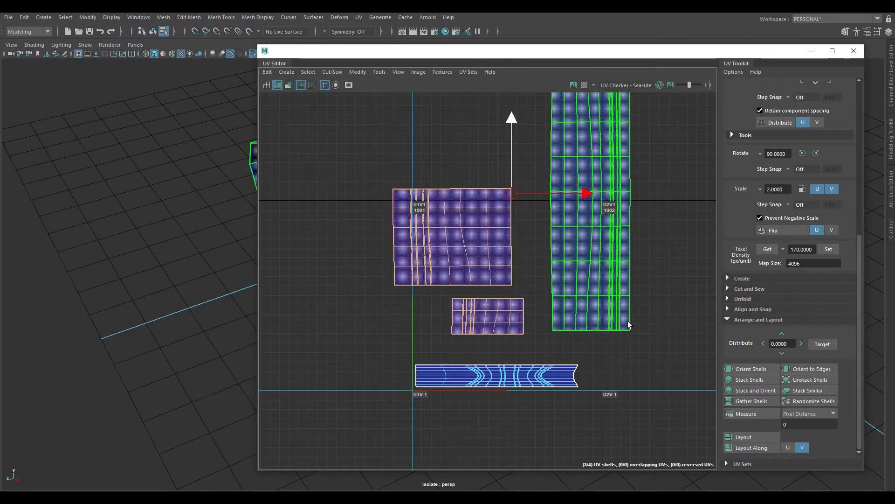
Apply 170 px/unit texel density to the three remaining shells, then select all four.
left_click(829, 250)
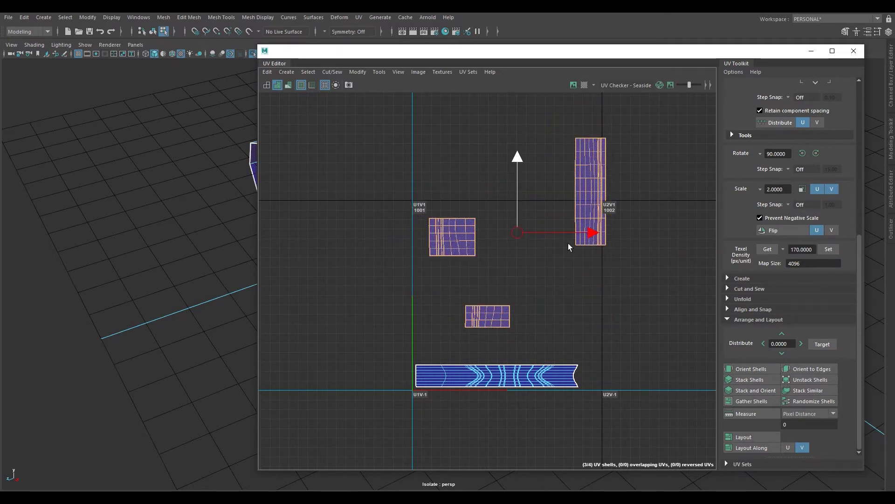
left_click_drag(379, 154, 620, 410)
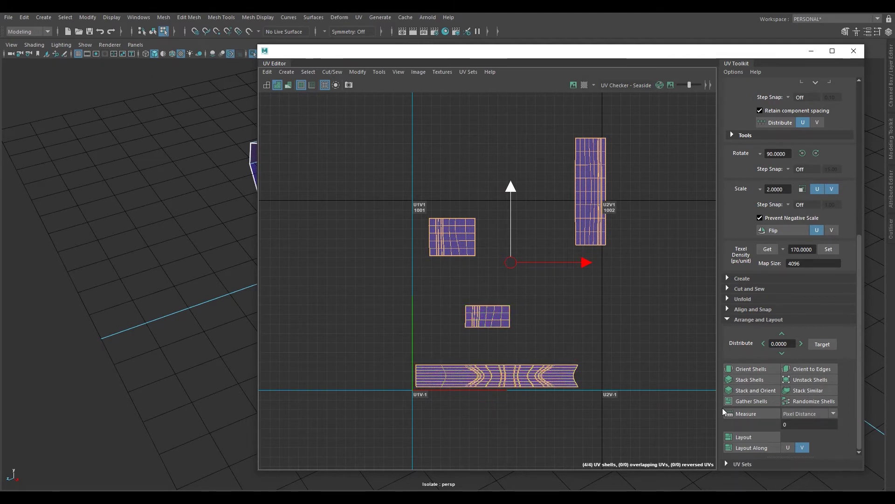
left_click(751, 435)
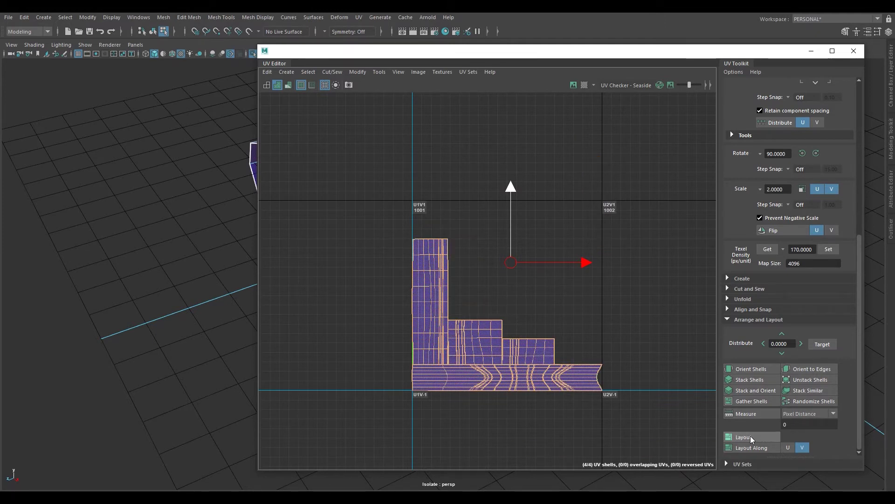
left_click(580, 387)
left_click(584, 391)
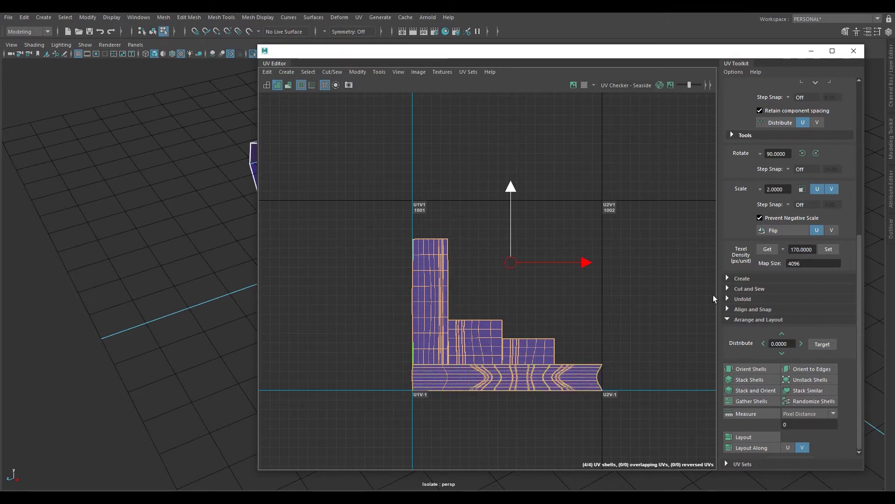
left_click(766, 249)
key("ctrl+z")
key("ctrl+z")
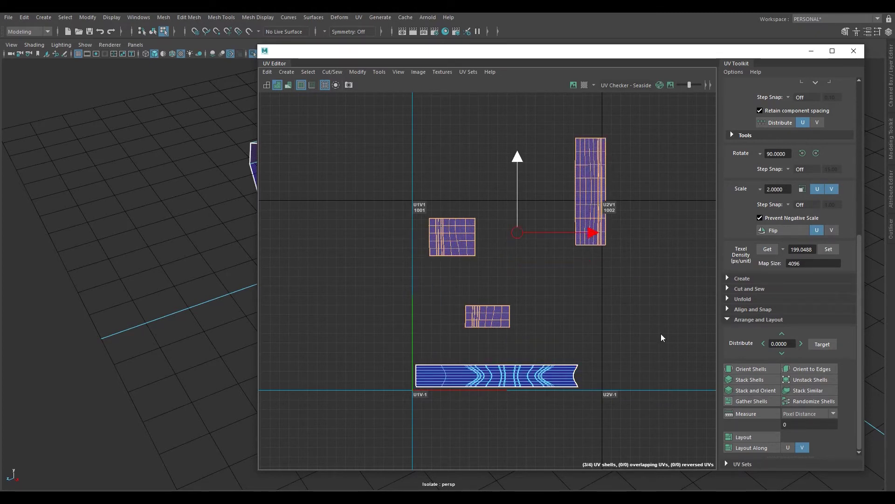
left_click(649, 293)
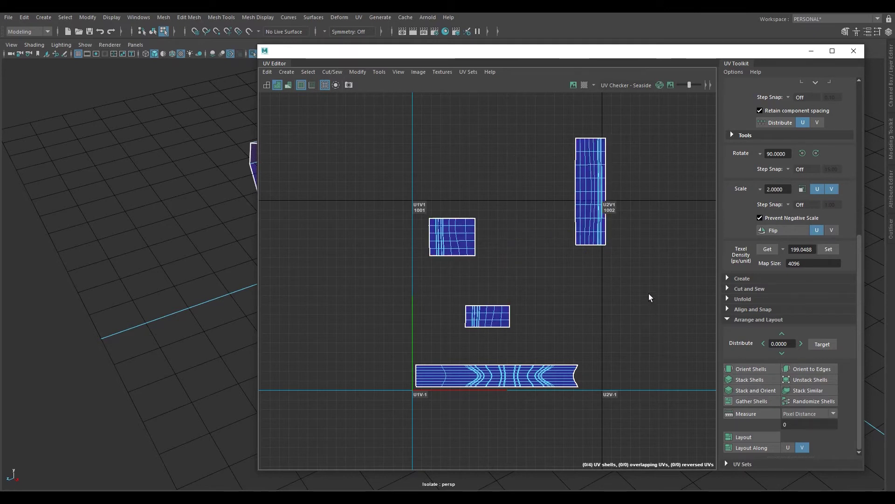
Open the Layout UVs Options dialog and position it over the UV Editor.
left_click(751, 435, "shift")
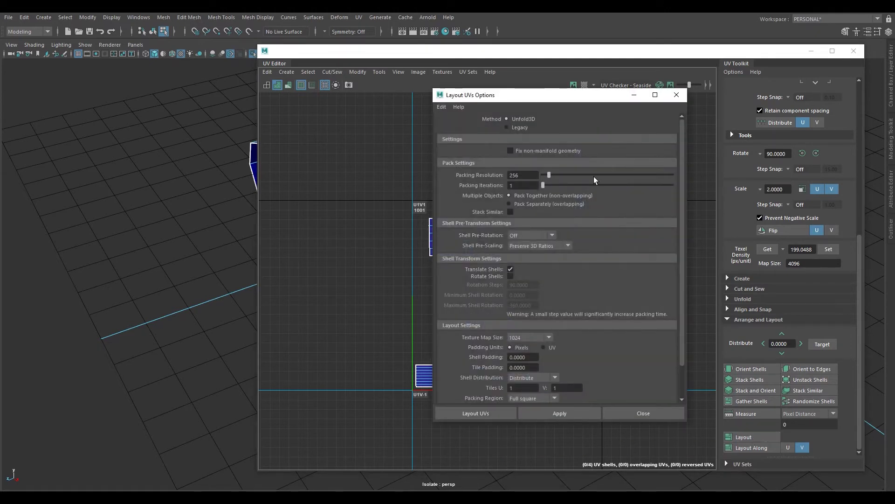
left_click_drag(569, 98, 577, 117)
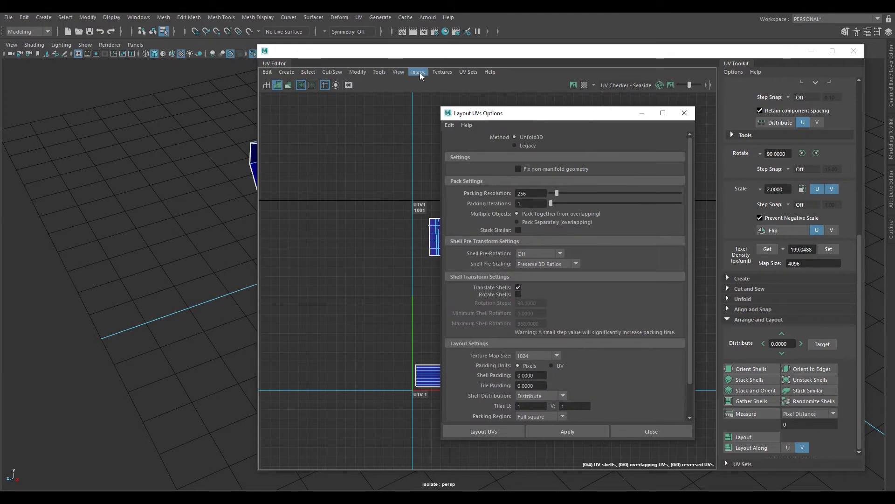
left_click(358, 72)
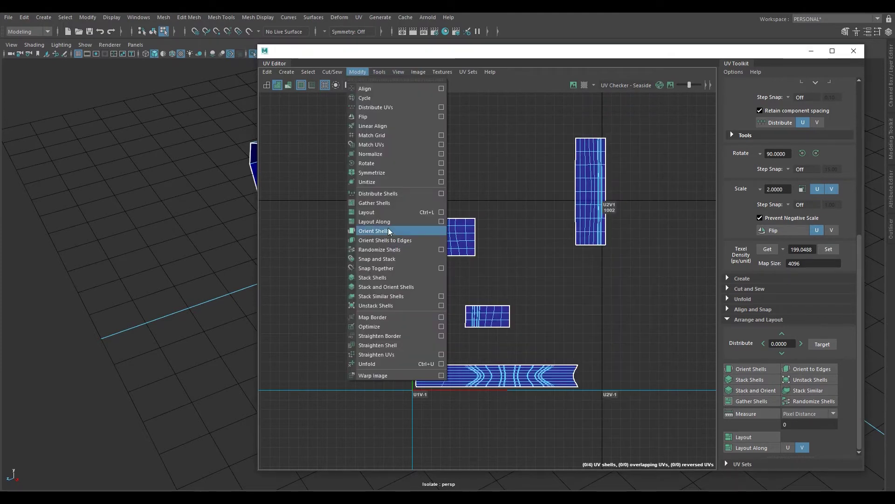
left_click(441, 212)
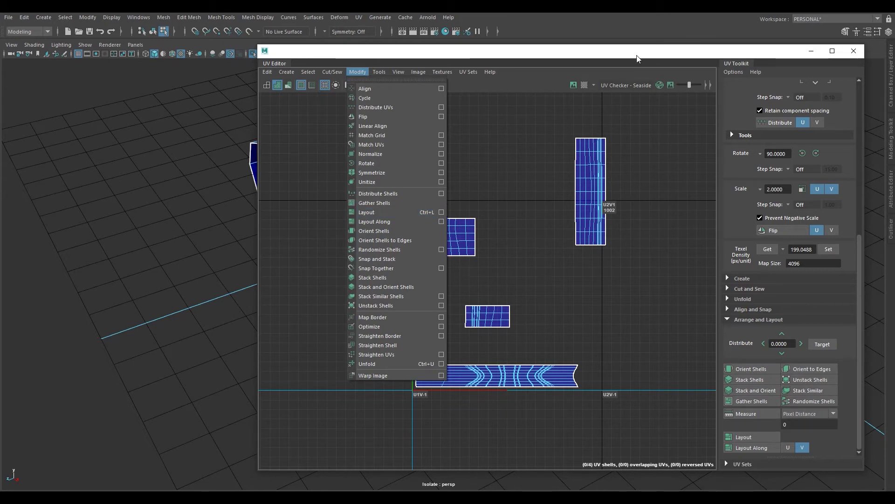
left_click_drag(642, 57, 605, 229)
left_click_drag(593, 113, 255, 120)
left_click_drag(505, 224, 541, 51)
left_click_drag(233, 118, 569, 107)
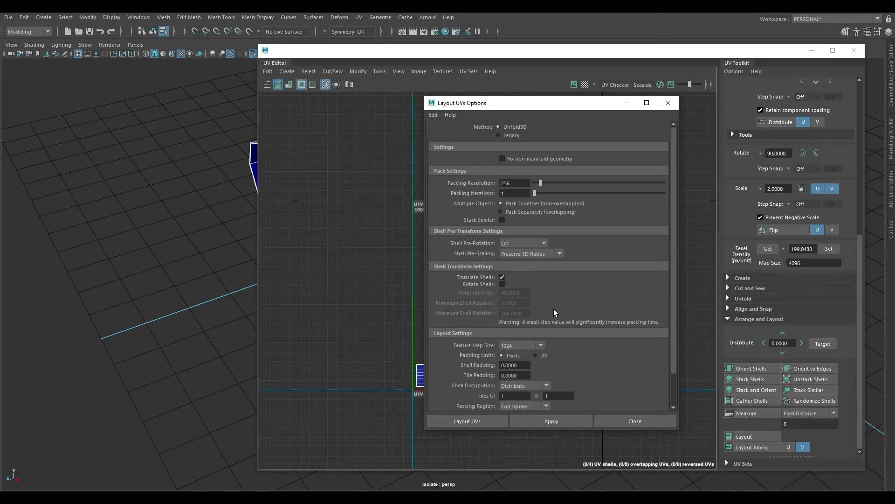
scroll(558, 325, "down", 2)
Set Shell Padding and Tile Padding both to 50 pixels.
left_click_drag(528, 342, 468, 339)
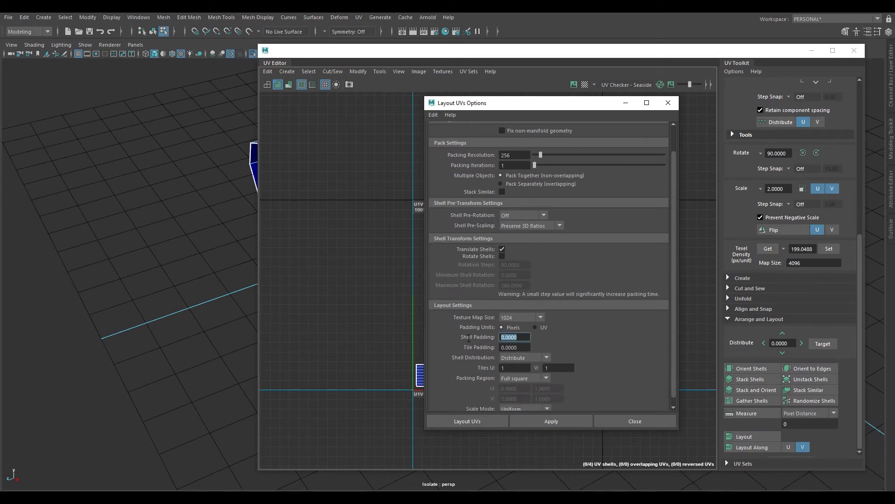
type("50")
key("Tab")
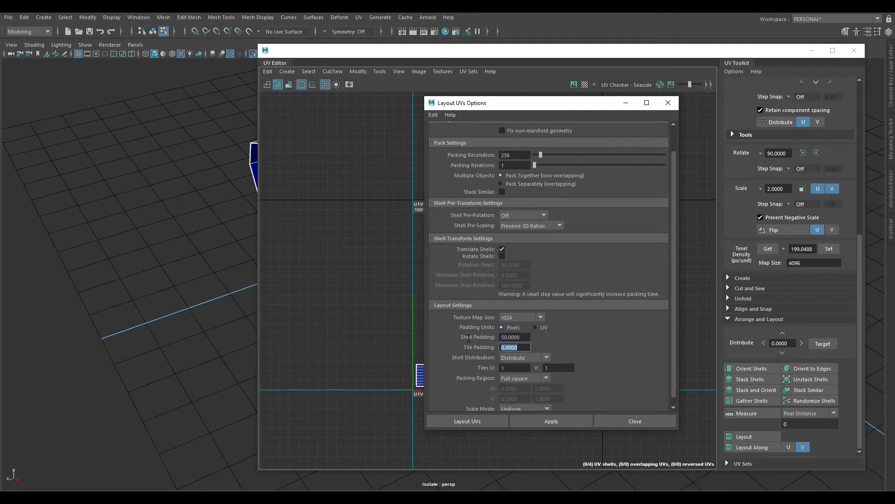
type("50")
key("Tab")
Set Shell Pre-Scaling and Scale Mode to Off, then move the dialog aside.
left_click(561, 226)
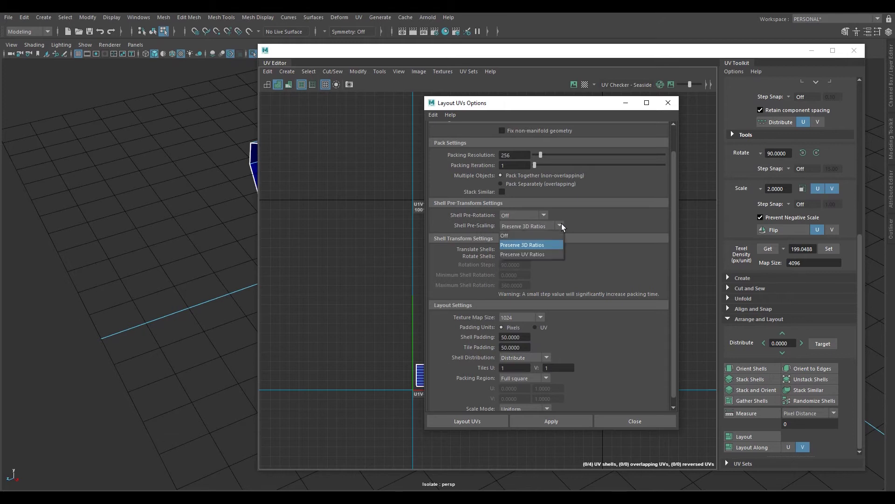
left_click(547, 232)
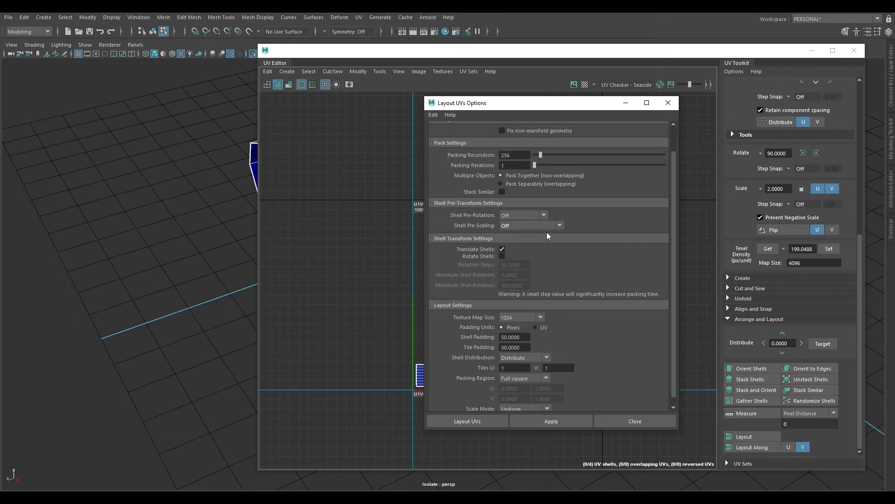
scroll(598, 327, "down", 1)
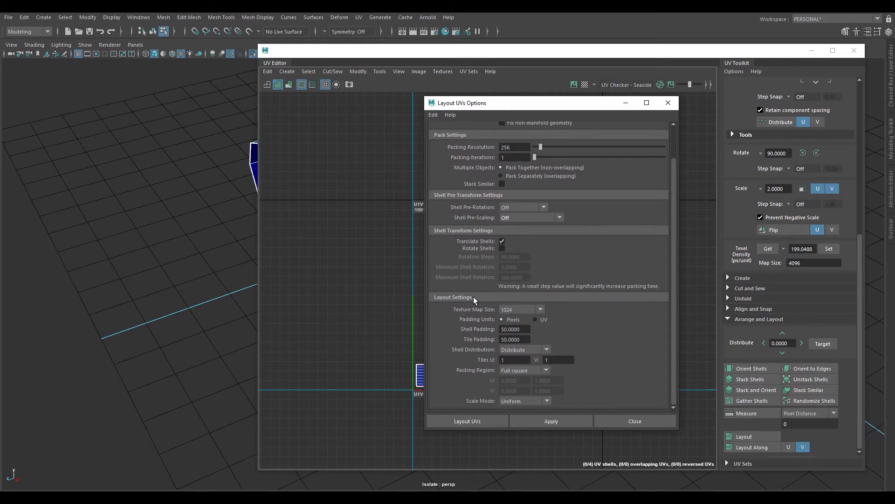
left_click(548, 401)
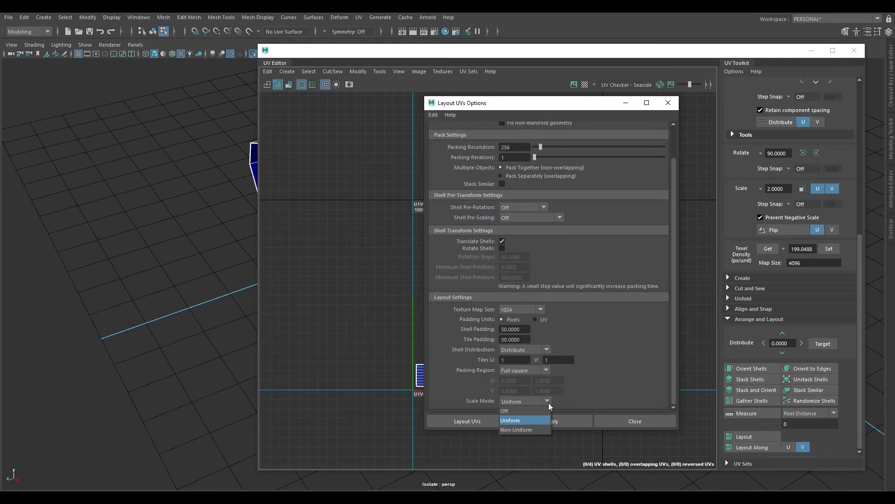
left_click(544, 410)
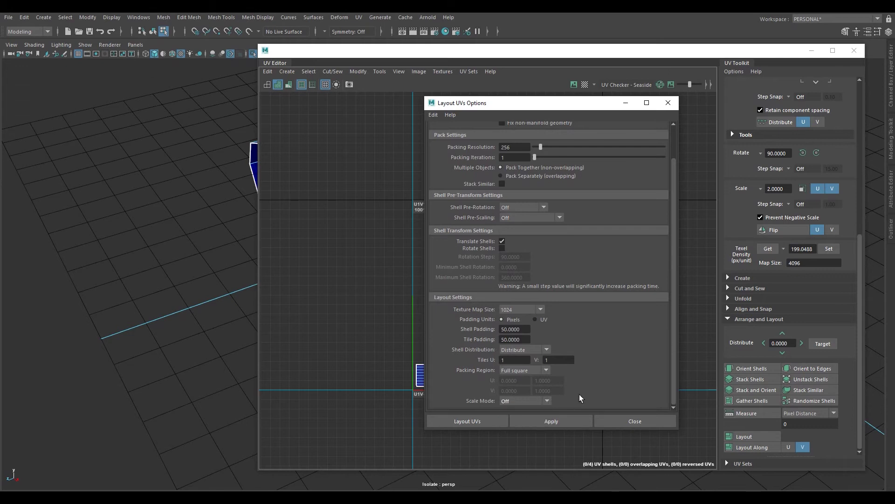
left_click_drag(586, 109, 228, 92)
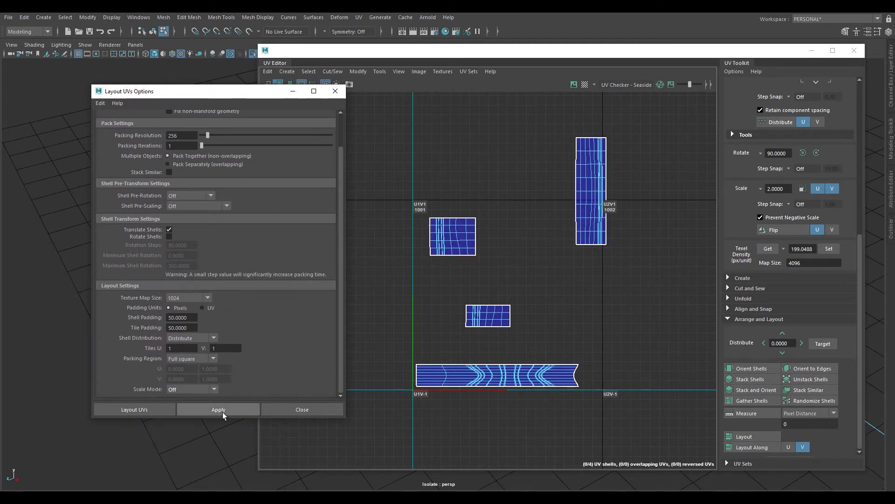
Close the layout options and pack all four shells into the 0–1 tile at 50-pixel padding.
left_click(148, 410)
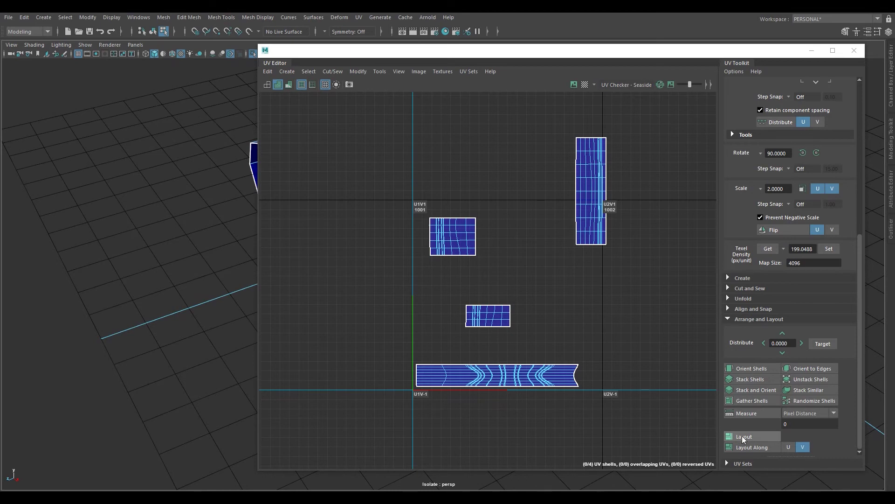
left_click_drag(337, 144, 686, 424)
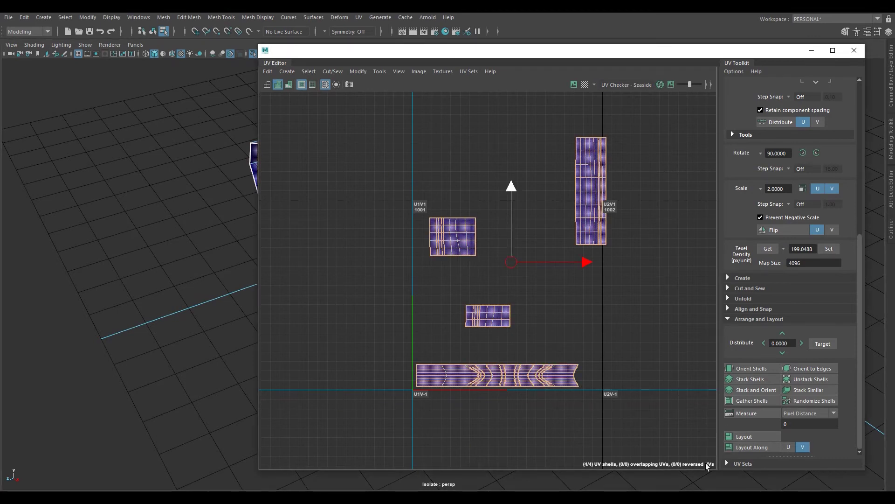
left_click(748, 434)
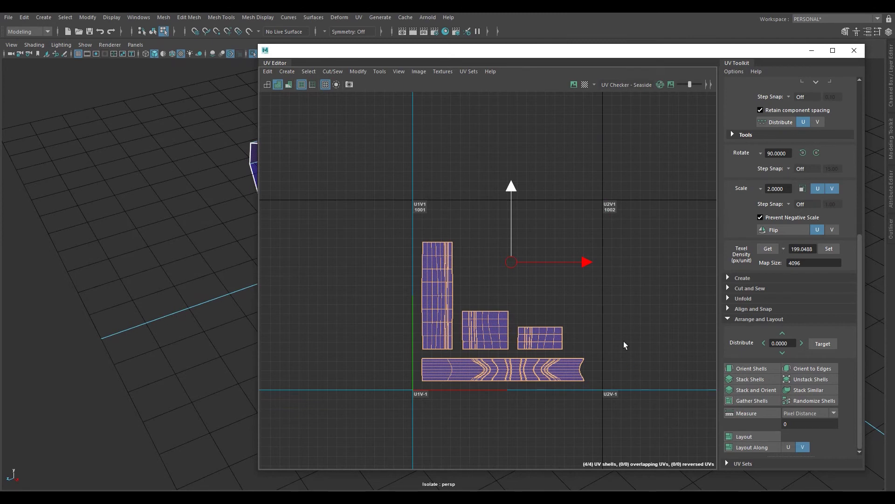
left_click(613, 354)
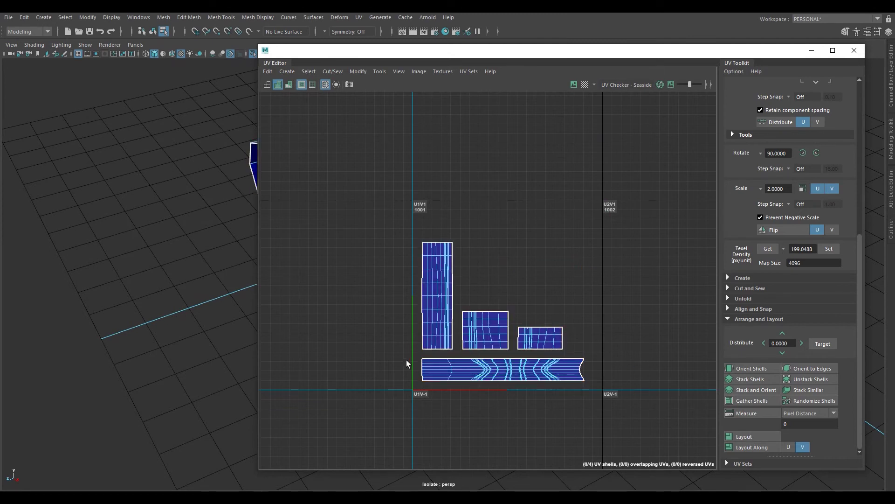
Change shell and tile padding to 20 pixels and repack all four shells.
left_click(757, 436, "shift")
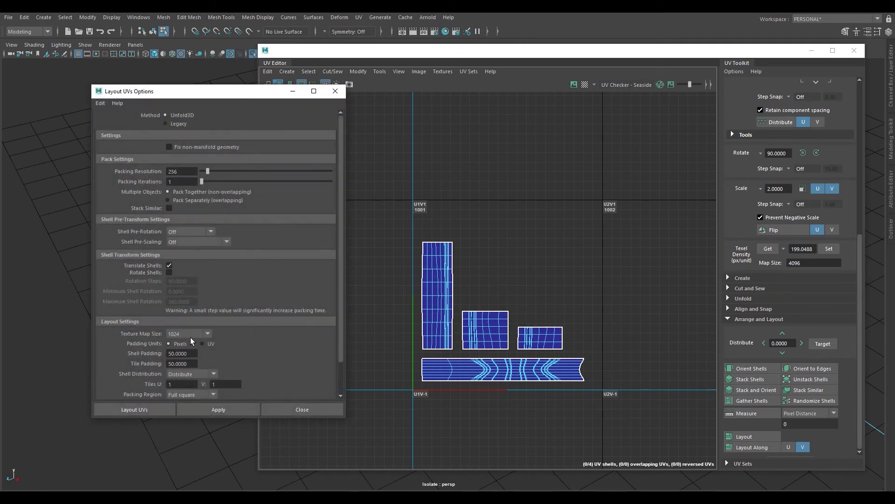
left_click(170, 354)
key("BackSpace")
type("2")
left_click(170, 363)
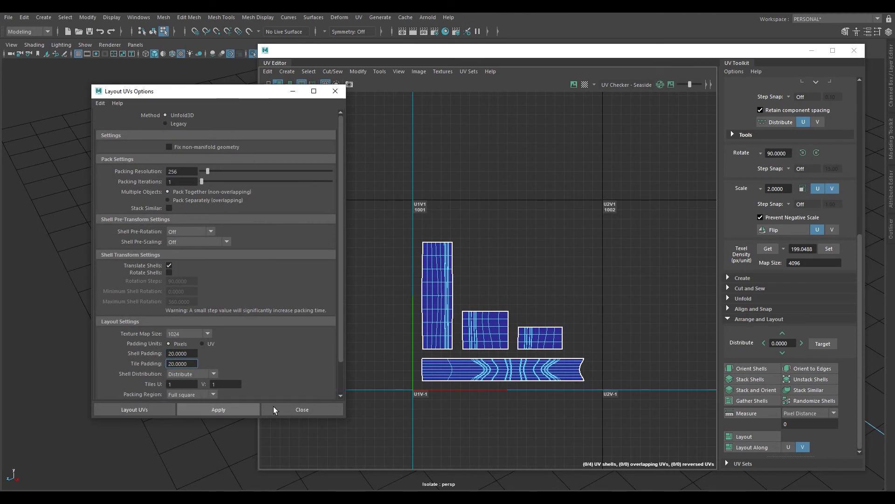
left_click(299, 409)
left_click_drag(390, 245, 651, 416)
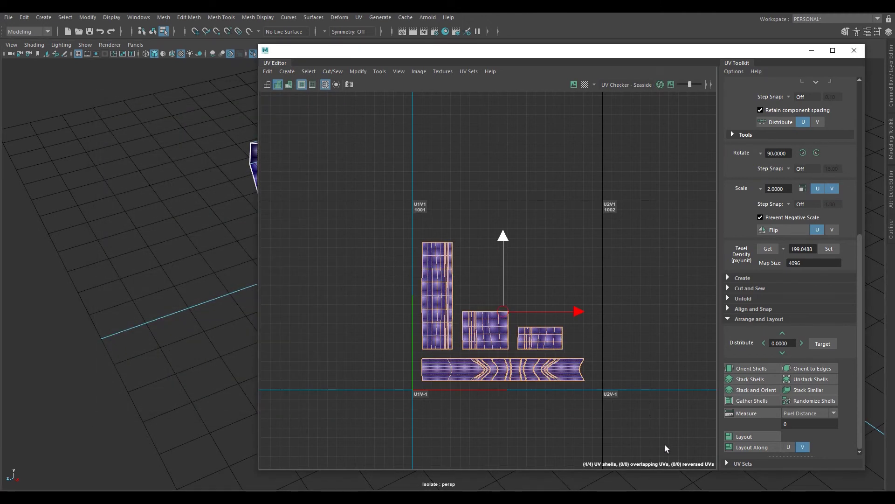
left_click(738, 439)
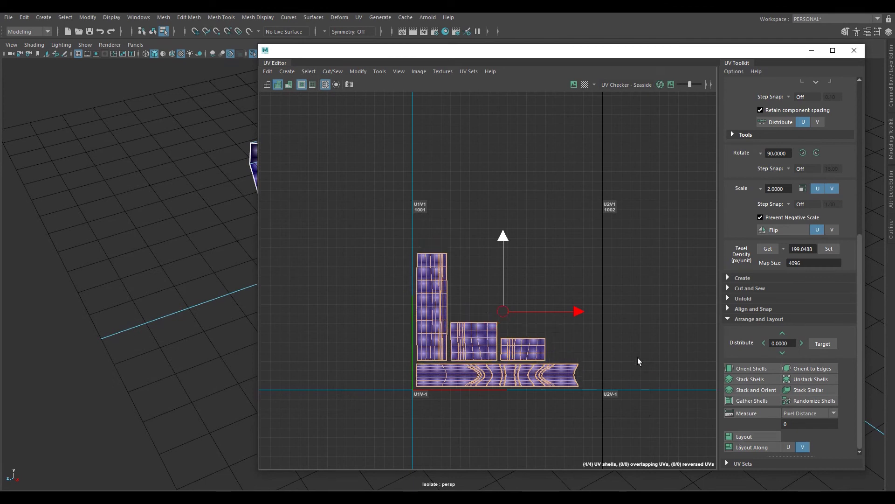
Check the bottom shell, then reopen the Layout UVs Options dialog and centre it.
left_click(631, 374)
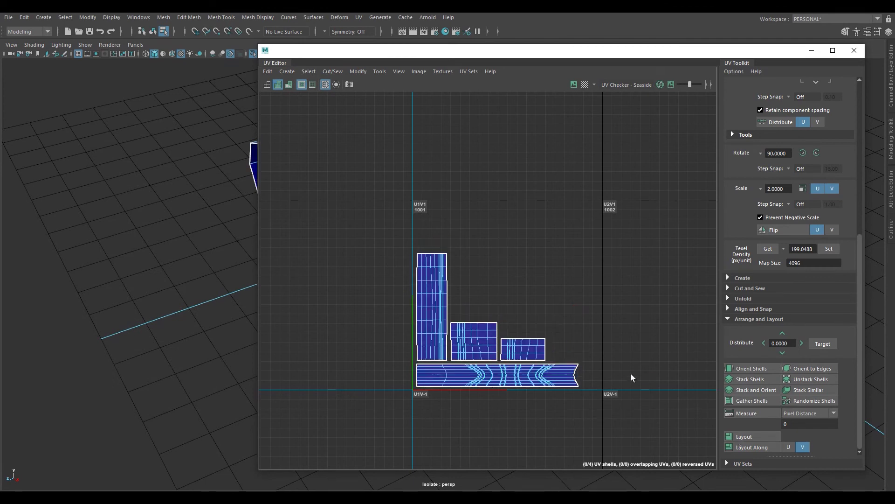
left_click(566, 374)
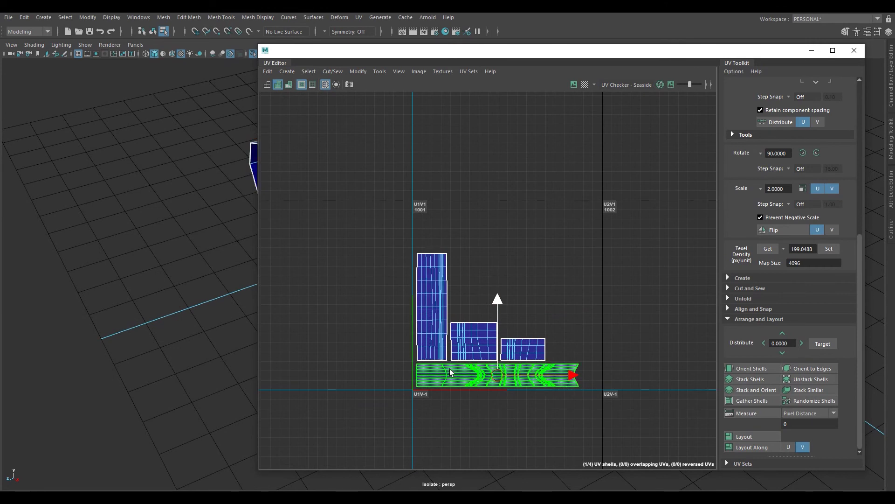
left_click(546, 307)
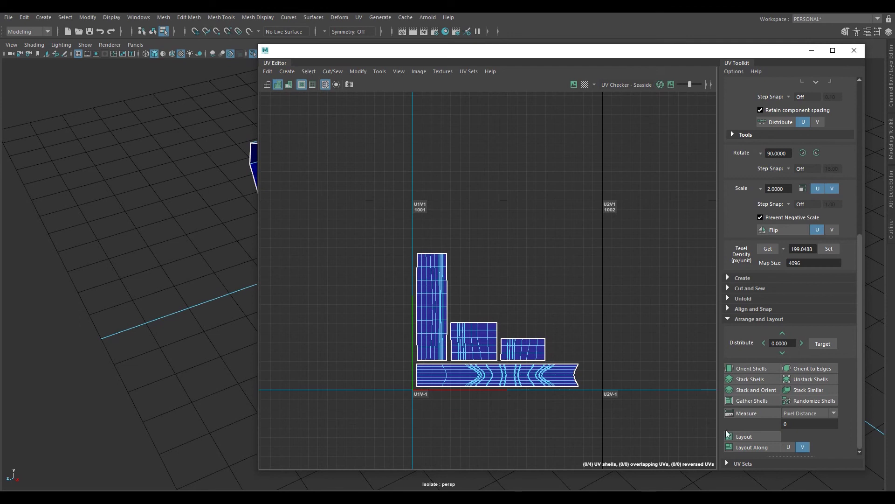
left_click(748, 438, "shift")
left_click_drag(255, 99, 480, 102)
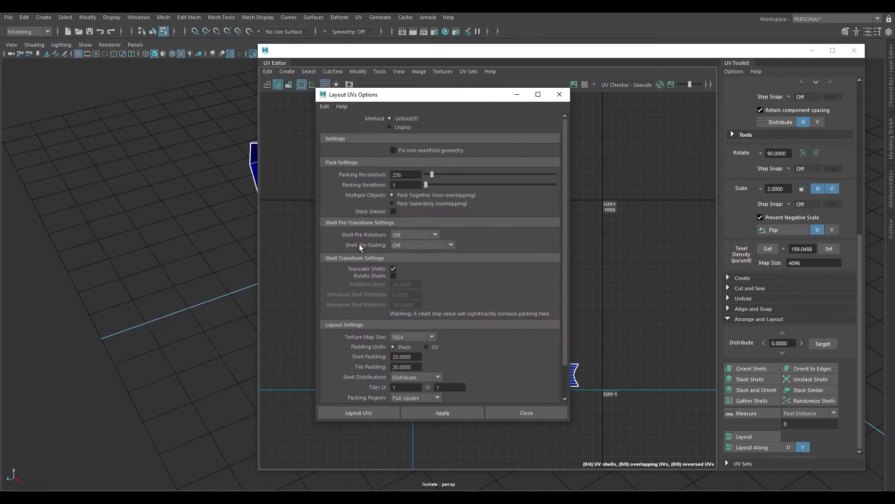
scroll(437, 354, "down", 3)
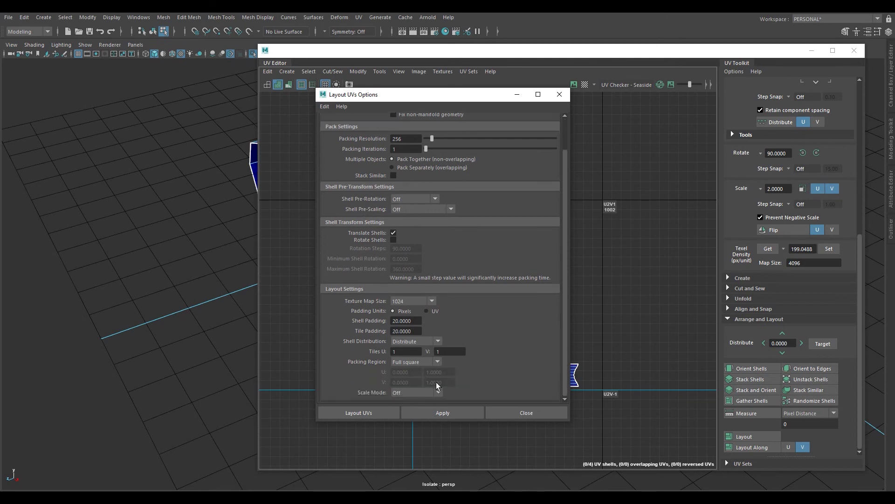